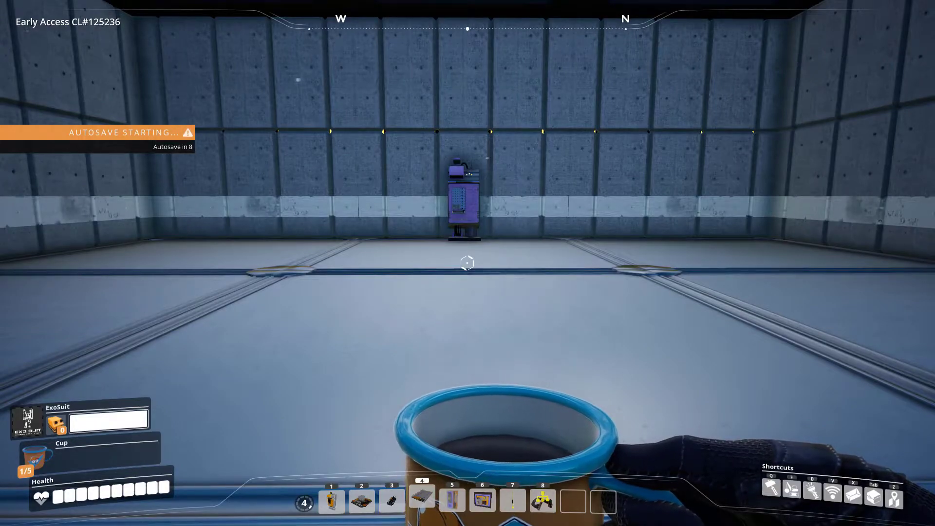
Browse the Network building category in the Builder to examine its computer parts.
key("q")
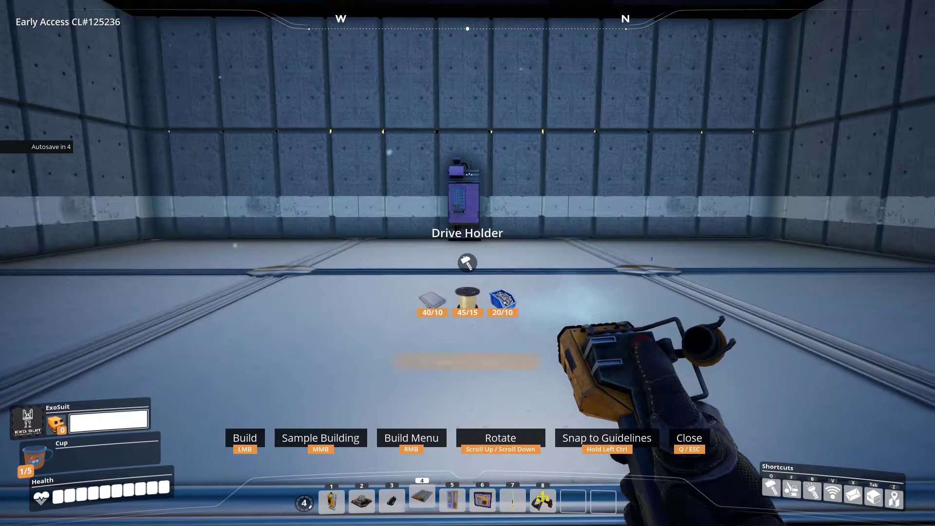
key("q")
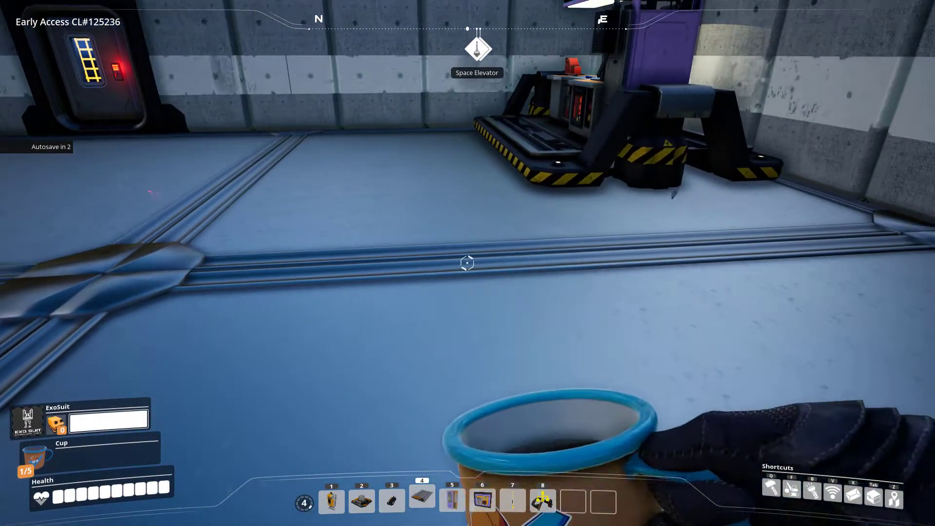
key("q")
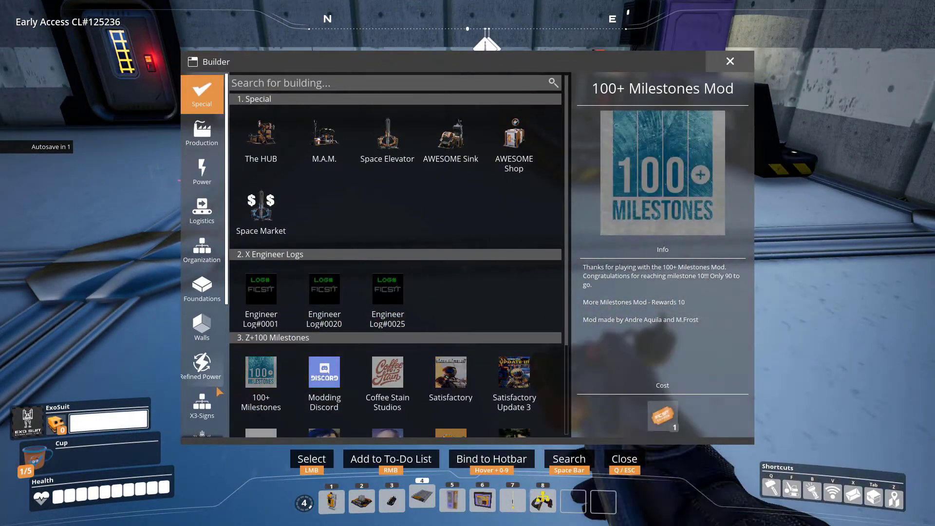
scroll(205, 385, "down", 4)
left_click(202, 366)
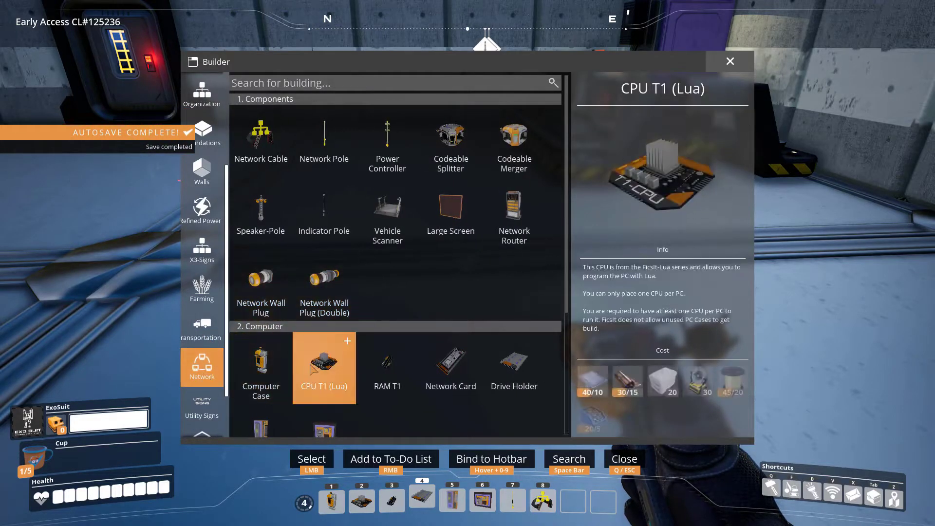
key("q")
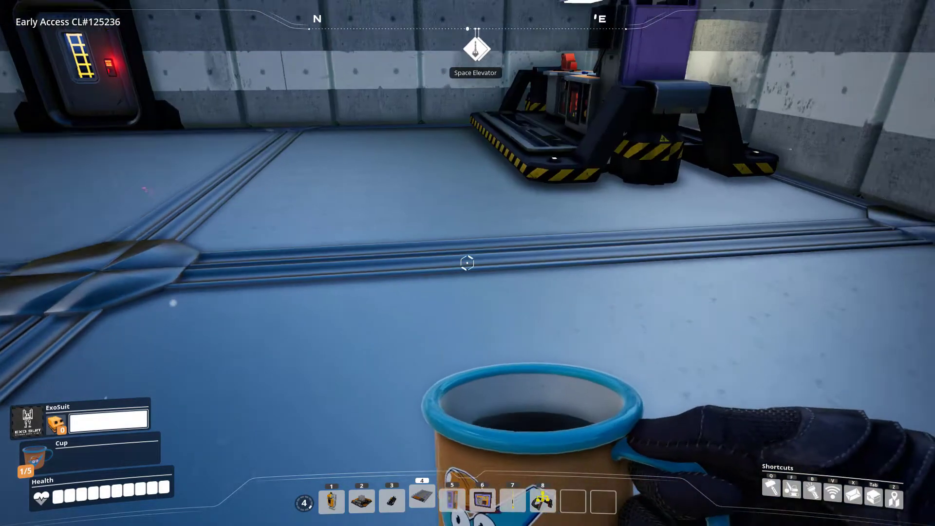
Build a Drive Holder inside the purple computer case, beside the RAM module.
key("w")
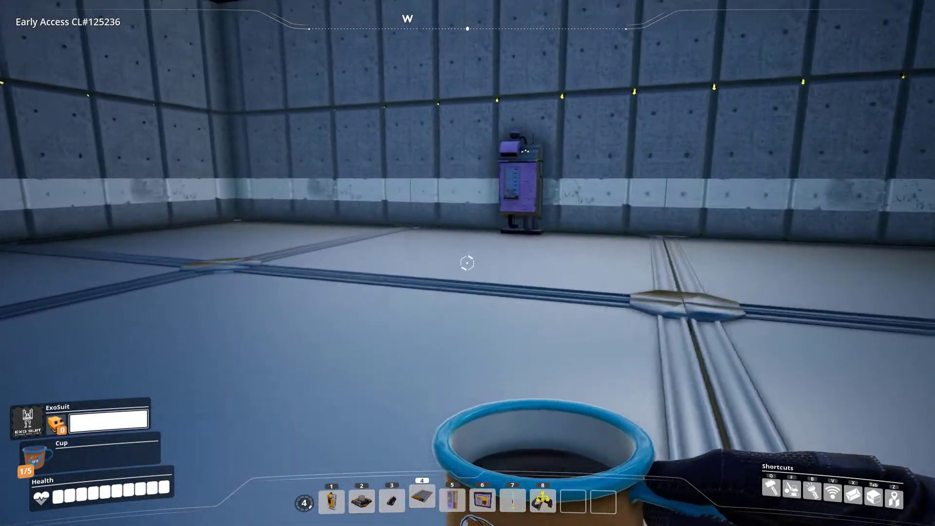
key("w")
key("q")
key("w")
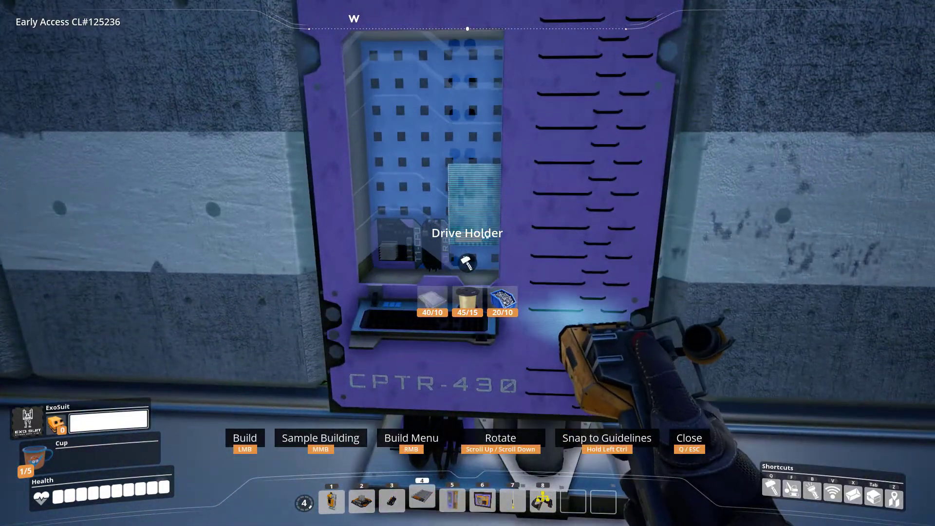
left_click(467, 263)
key("w")
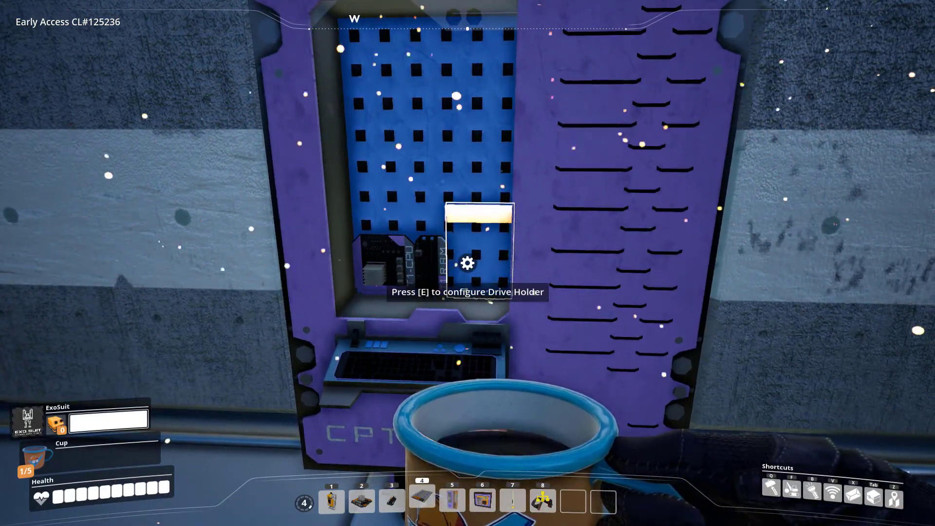
Insert the hard drive from the inventory into the Drive Holder and lock it in place.
key("e")
left_click_drag(520, 140, 387, 250)
left_click_drag(369, 393, 370, 334)
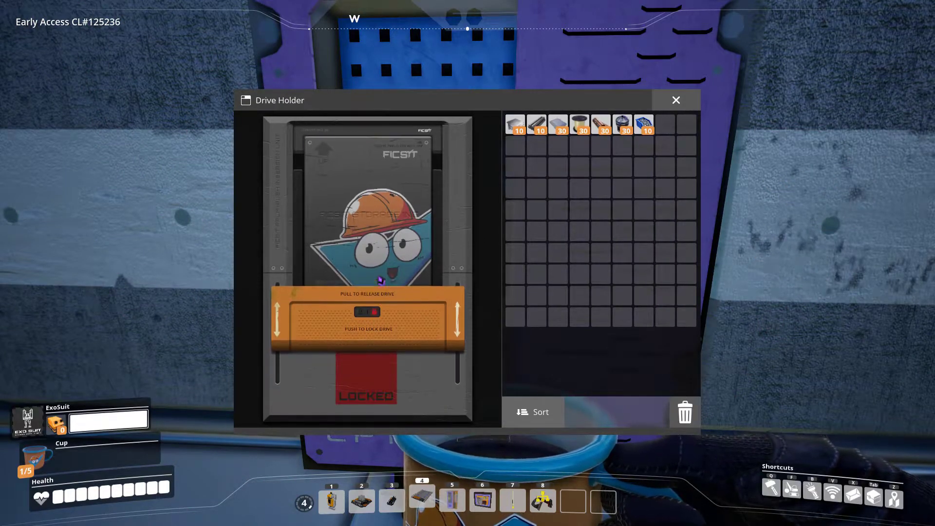
key("Escape")
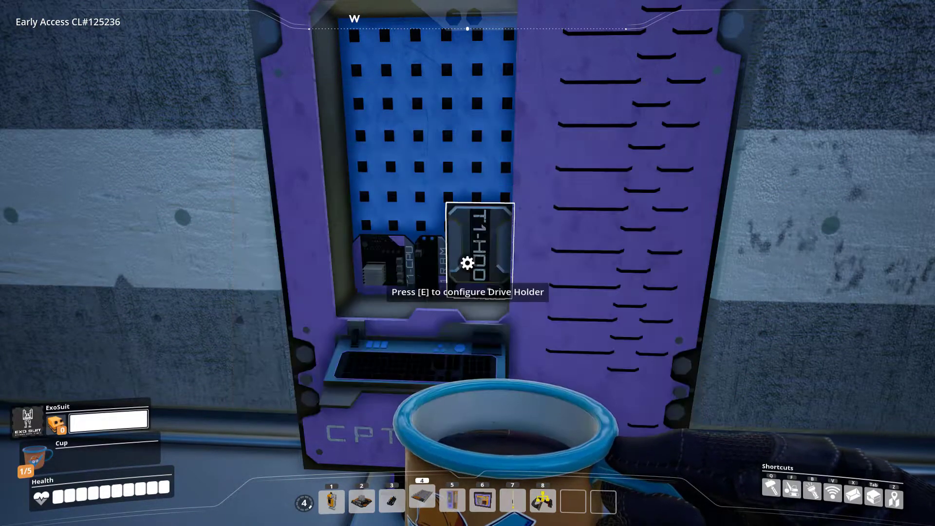
key("s")
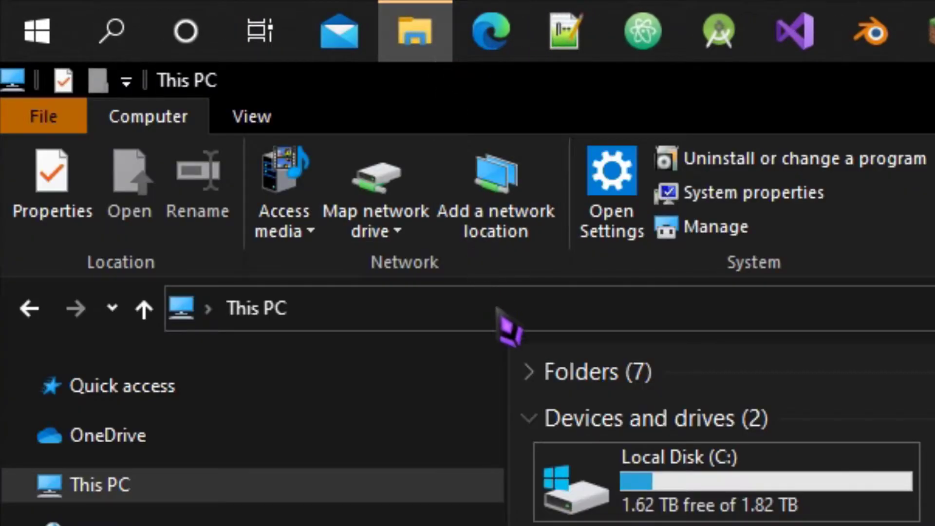
Switch to File Explorer and go to the %localappdata% folder.
left_click(497, 308)
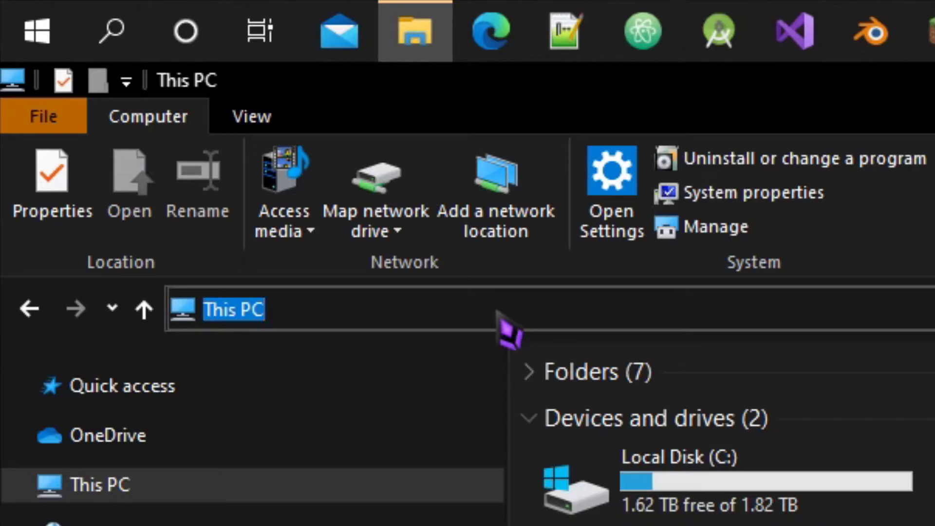
type("%")
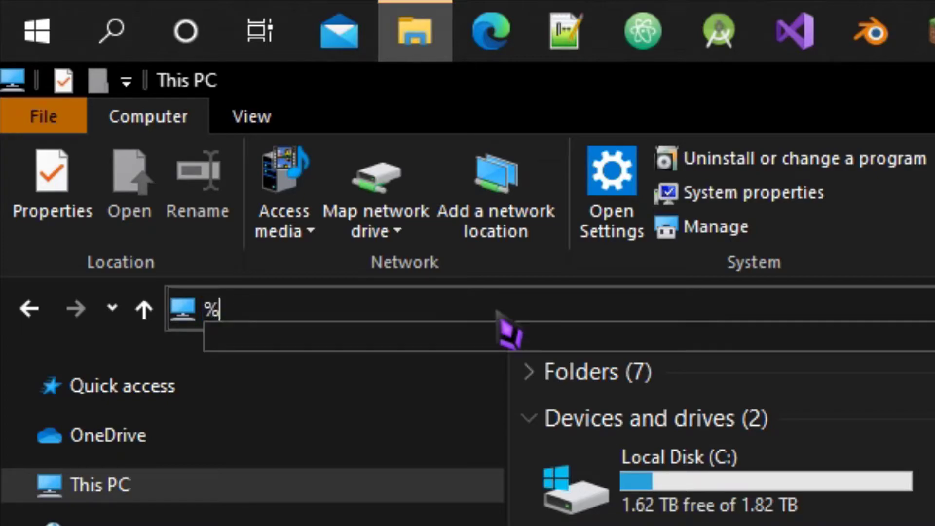
type("localappdata")
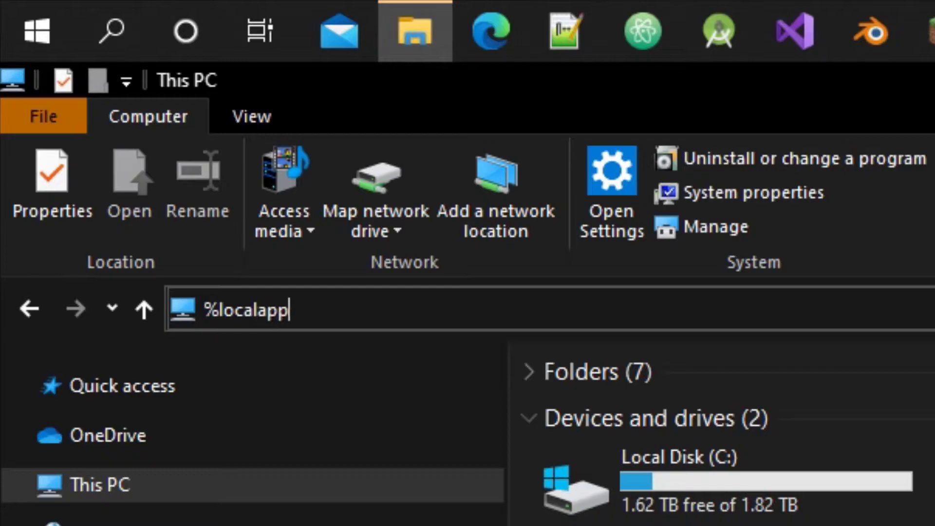
type("%")
key("Return")
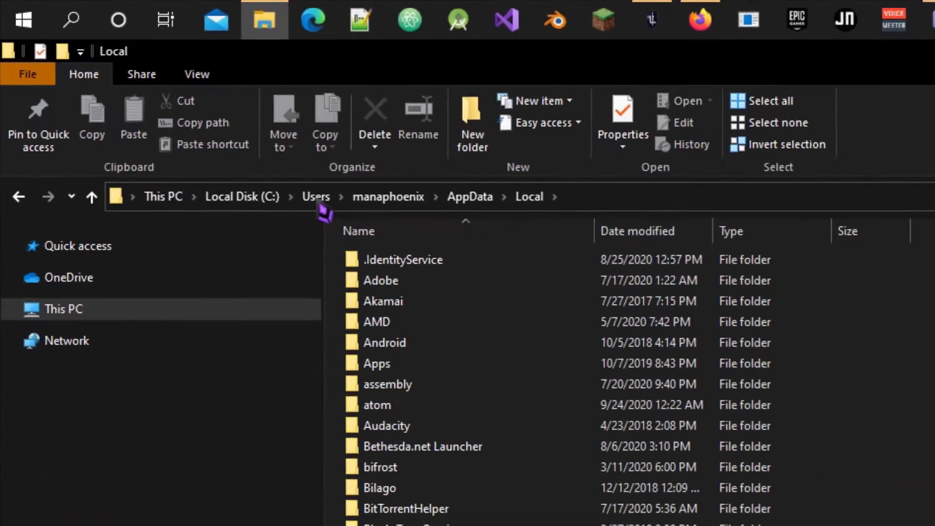
Open the drive folder 1C75C494457A9AFF8C4C33875E3A1283 under FactoryGame, Saved, SaveGames, Computers.
scroll(526, 419, "down", 2)
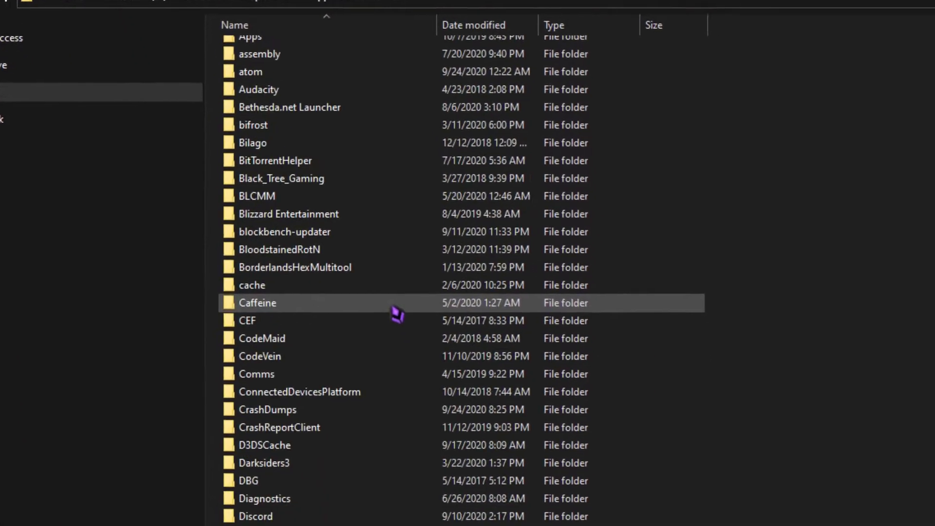
scroll(397, 315, "down", 5)
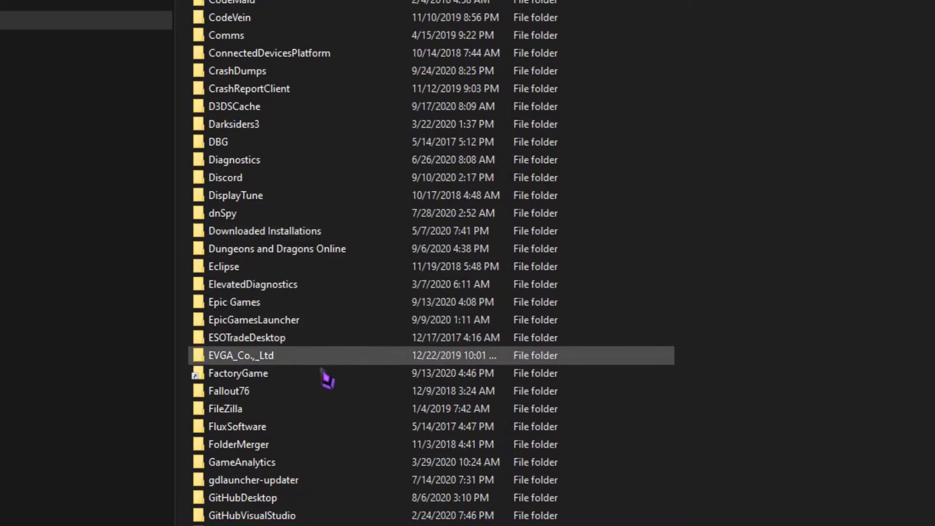
double_click(323, 379)
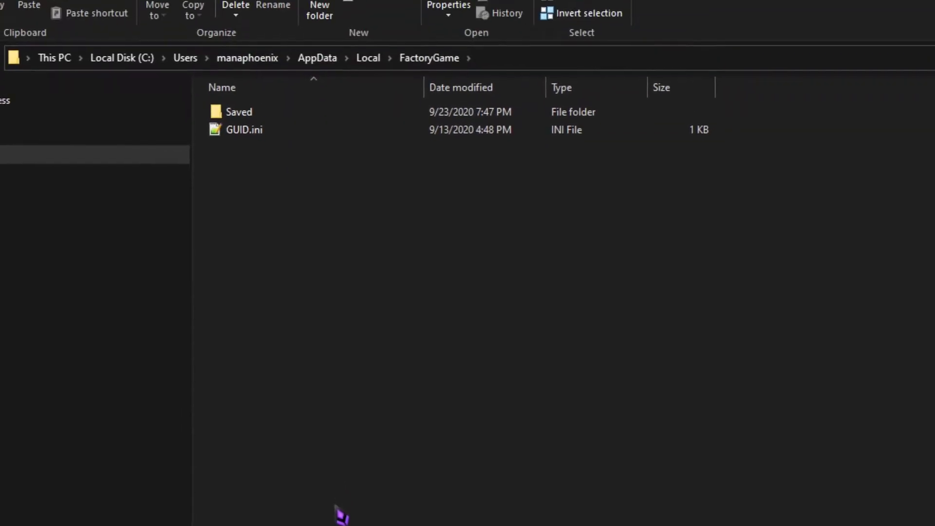
double_click(263, 131)
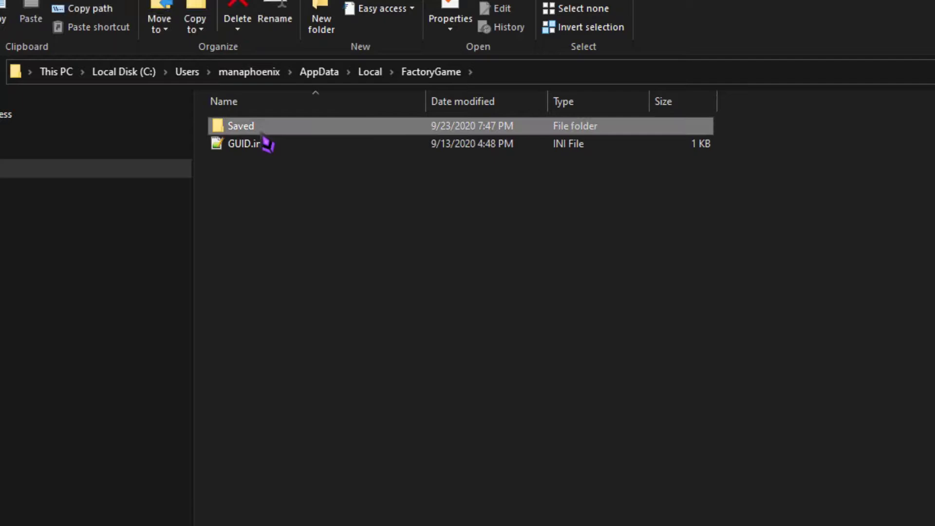
double_click(278, 180)
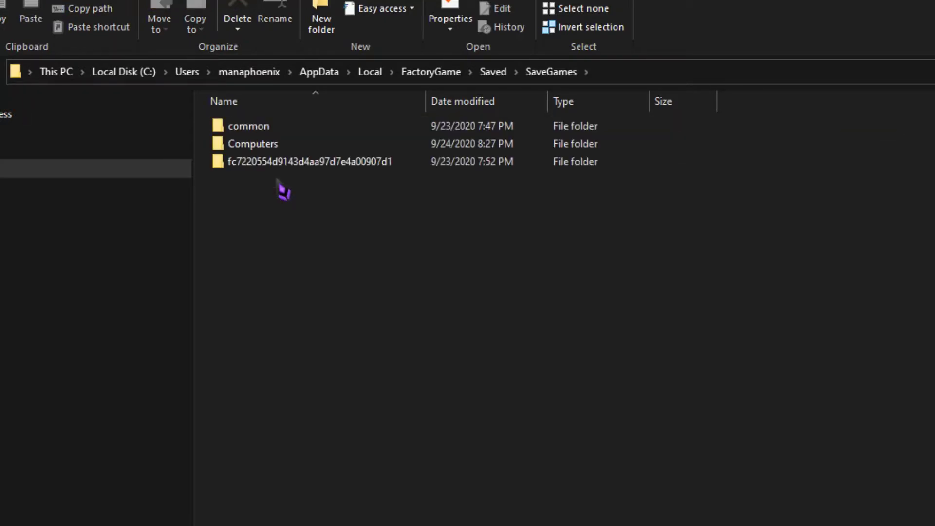
double_click(279, 146)
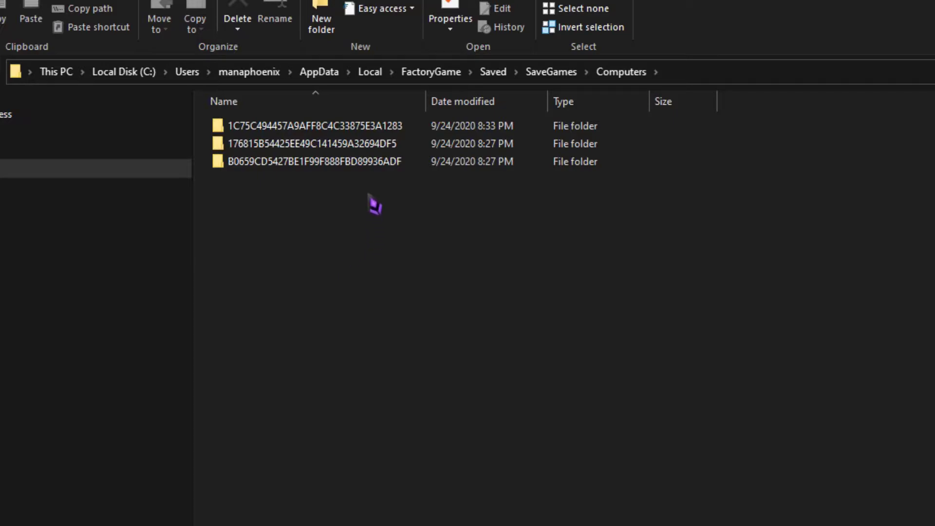
double_click(356, 127)
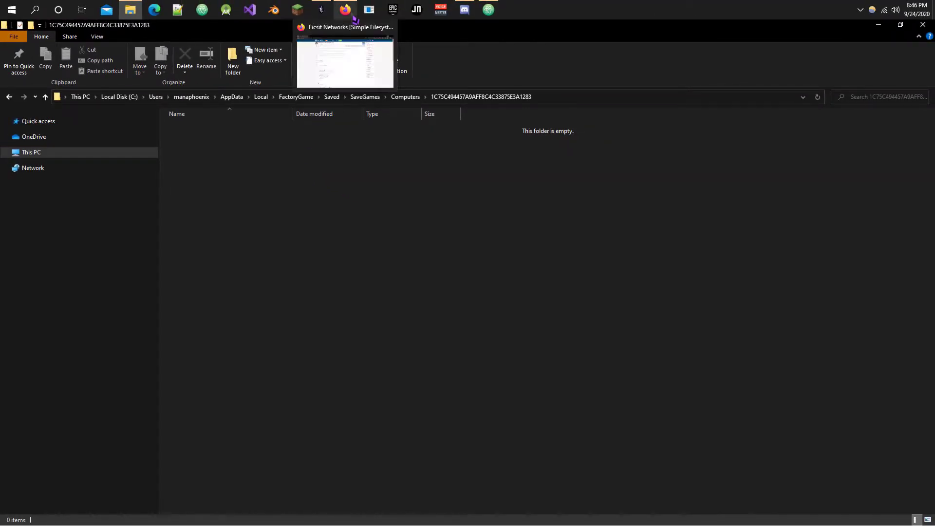
Switch to Firefox and copy the entire raw paste data of the Simple Filesystem Loader script from Pastebin.
left_click(354, 18)
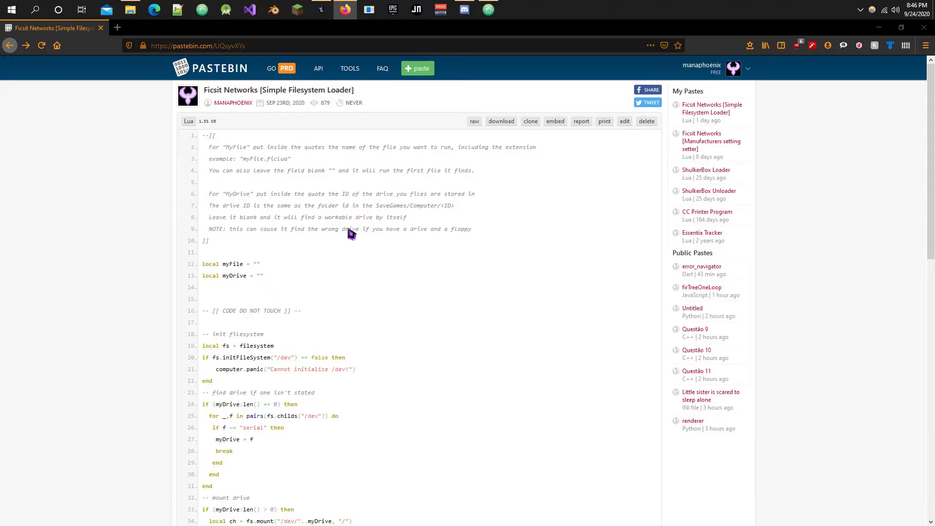
scroll(352, 235, "down", 12)
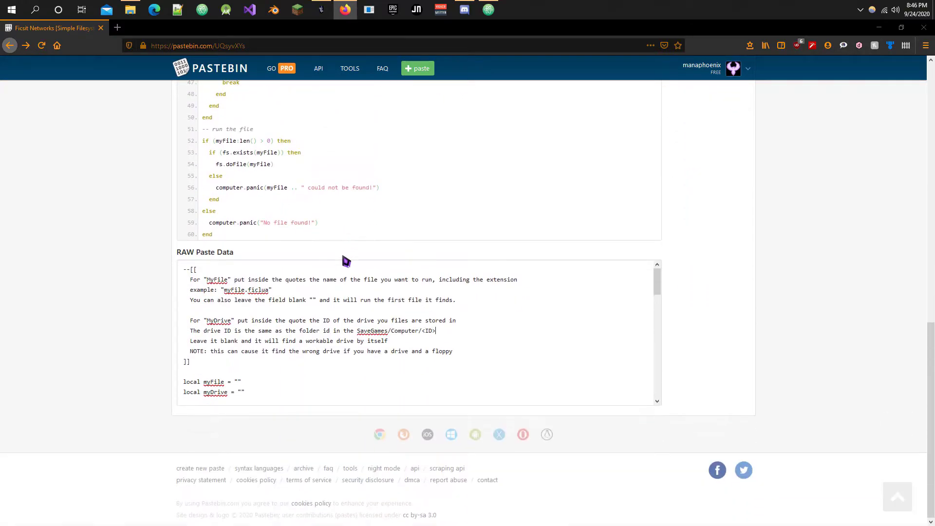
key("ctrl+a")
left_click(376, 212)
left_click(345, 10)
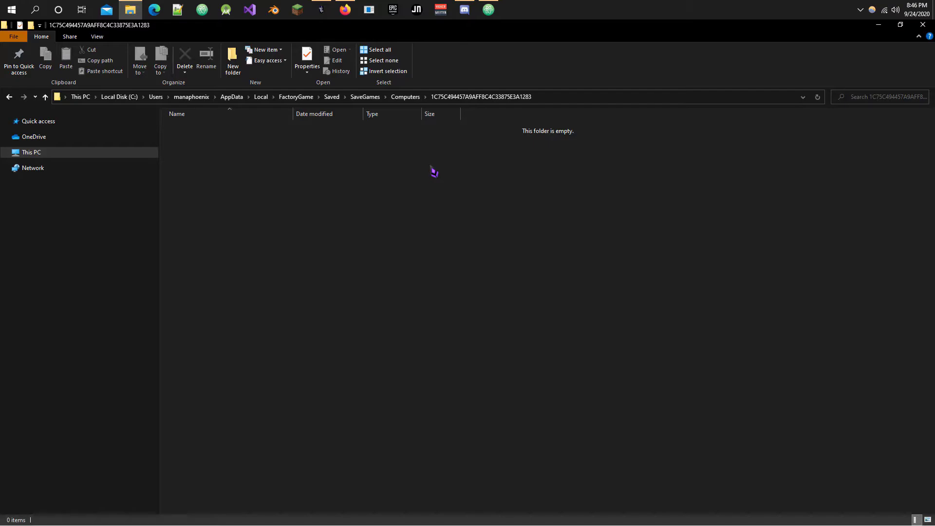
Add the drive folder 1C75C494457A9AFF8C4C33875E3A1283 from the Computers folder to Atom as a project folder.
left_click(409, 98)
left_click(366, 215)
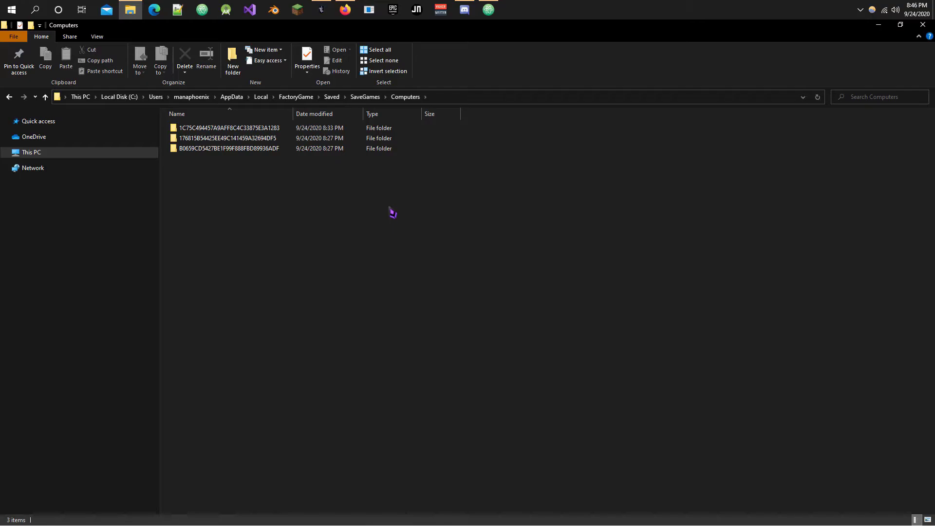
left_click(497, 13)
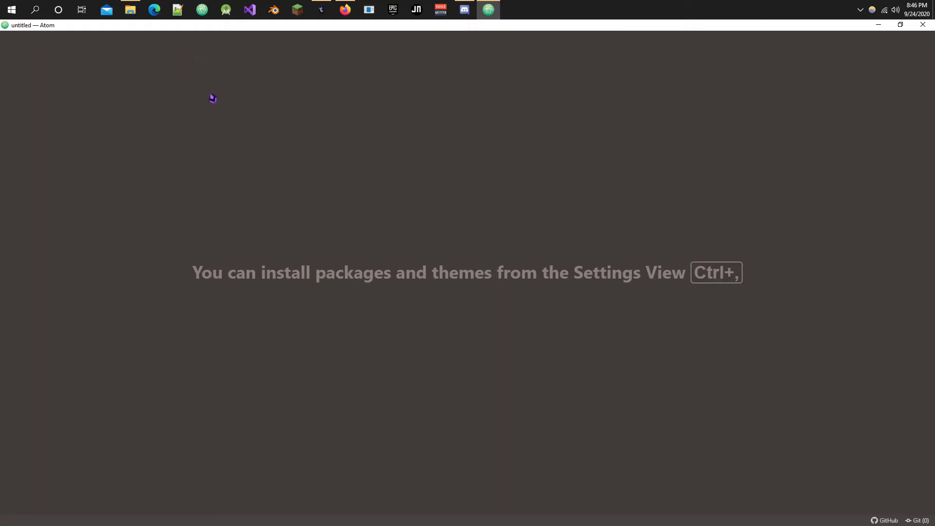
left_click(138, 12)
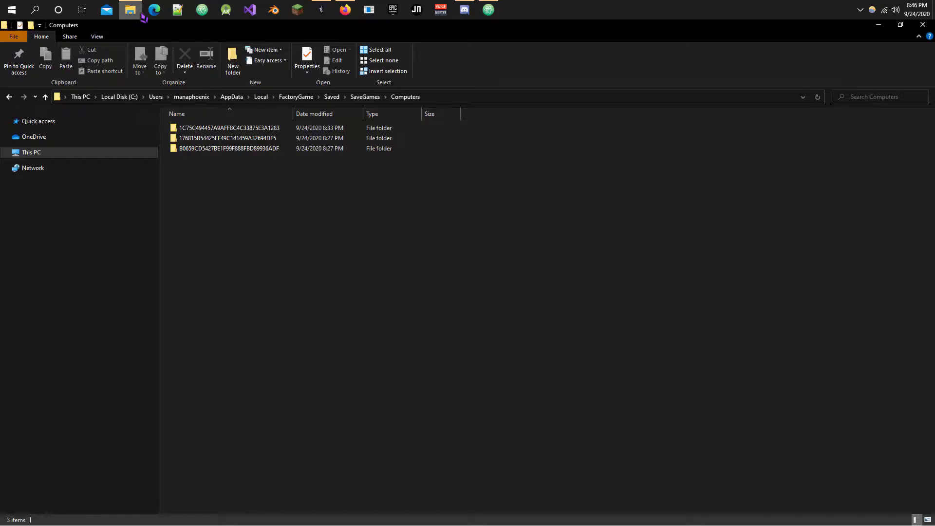
left_click(900, 24)
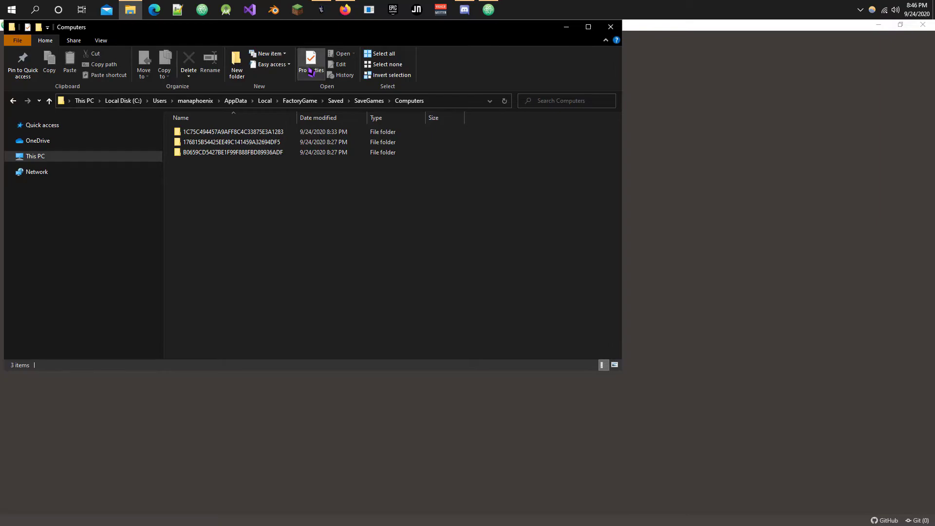
left_click_drag(323, 36, 631, 73)
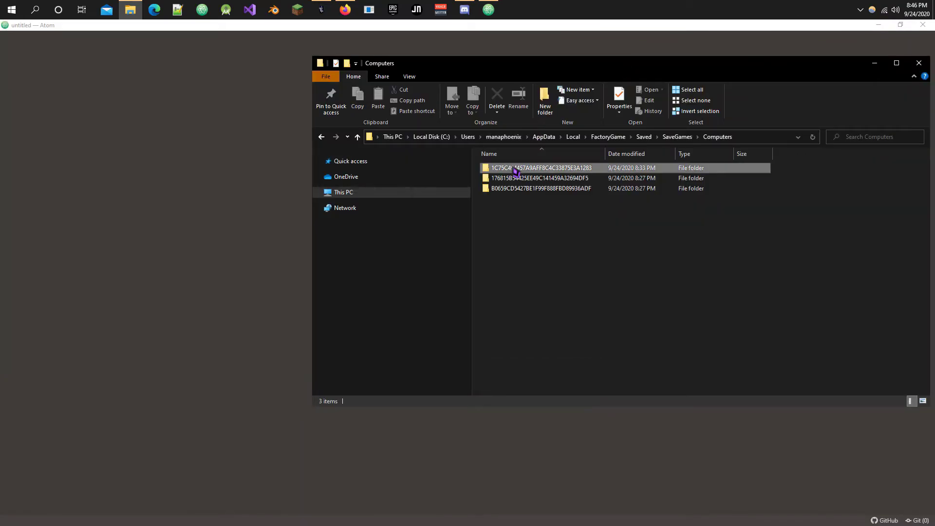
left_click(515, 171)
left_click_drag(516, 171, 242, 176)
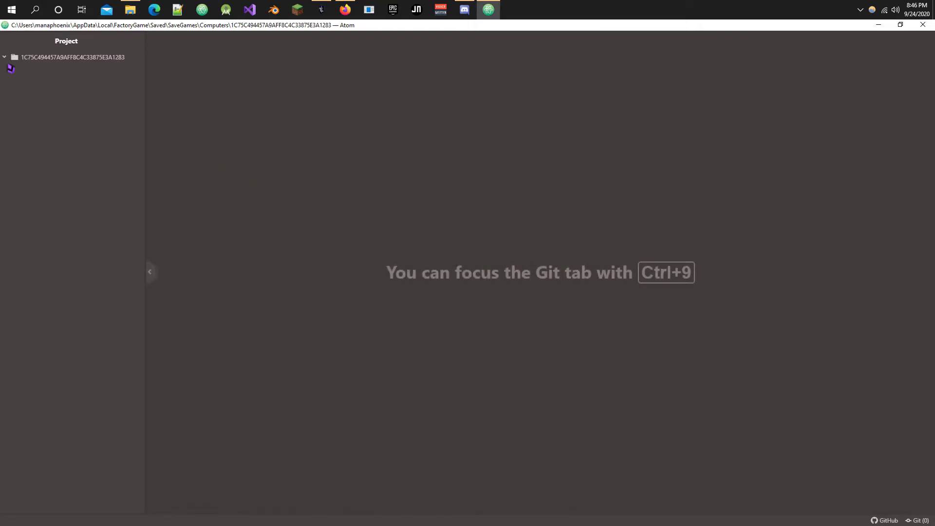
left_click(23, 61)
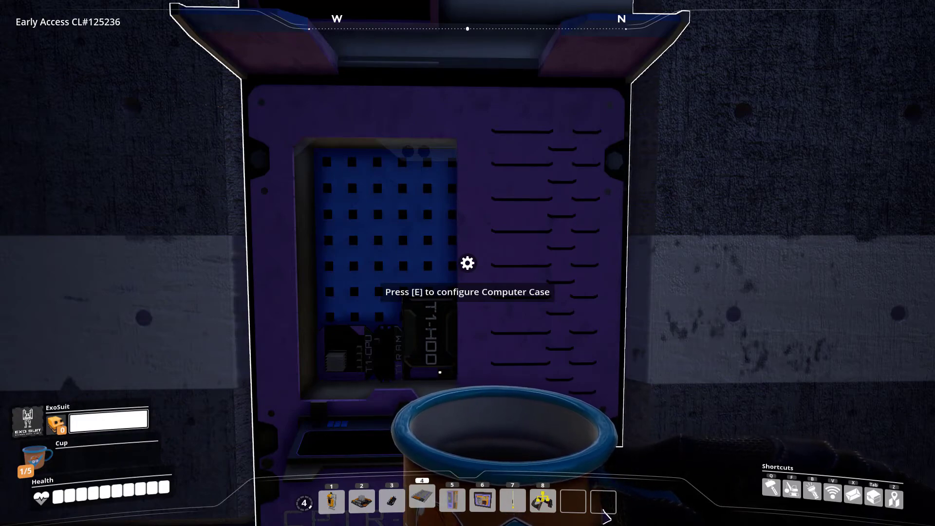
Back in Satisfactory, paste the loader script into the Computer Case's code and go to the myFile and myDrive variables.
key("e")
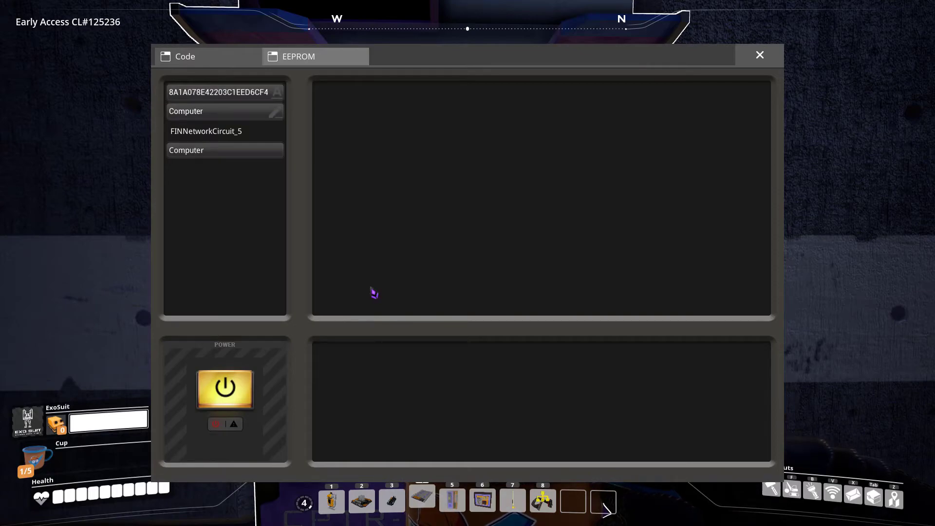
key("ctrl+v")
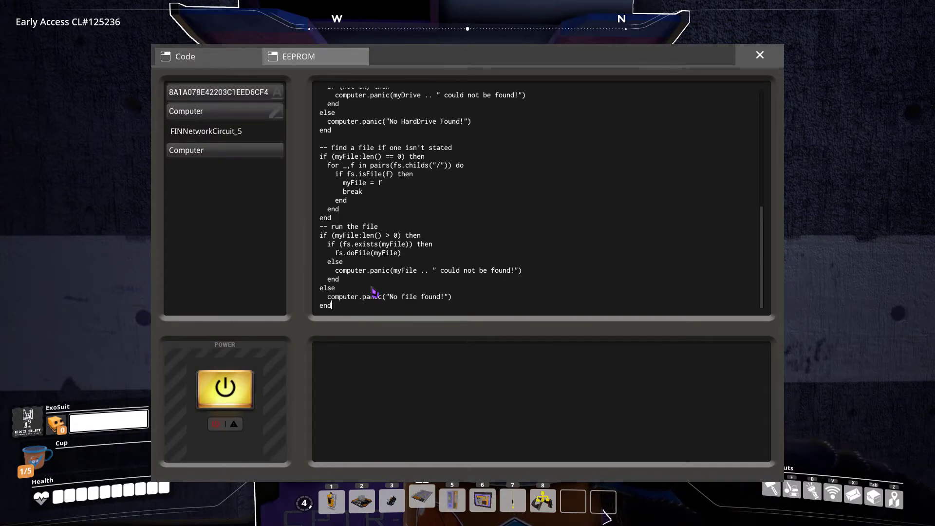
scroll(374, 292, "up", 4)
scroll(374, 292, "up", 10)
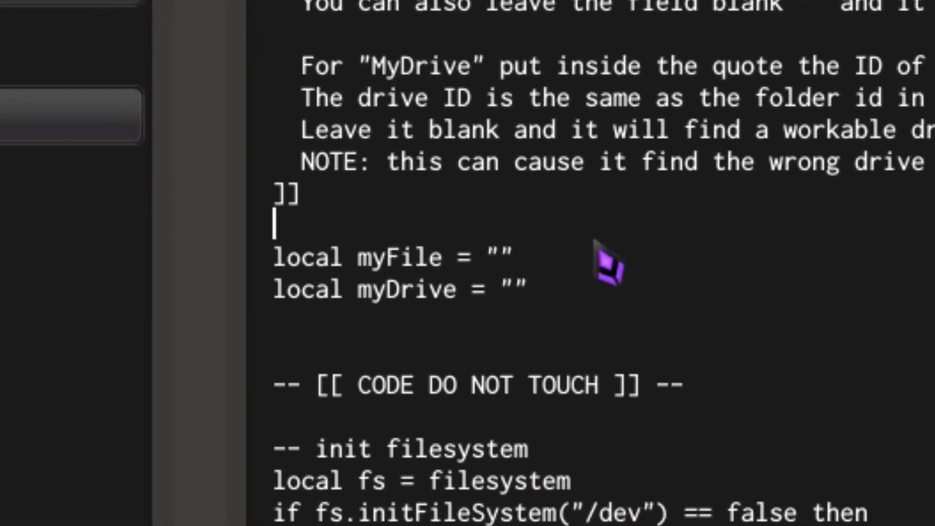
left_click(569, 237)
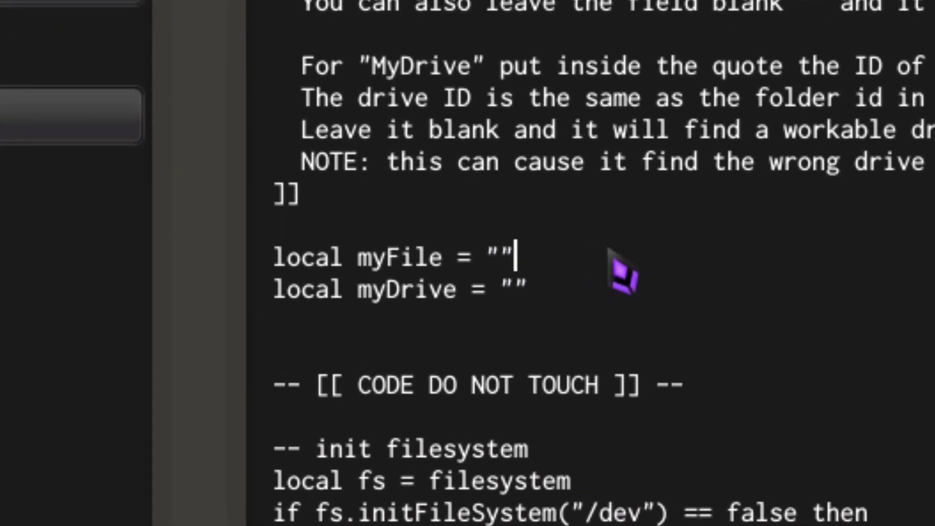
left_click(612, 315)
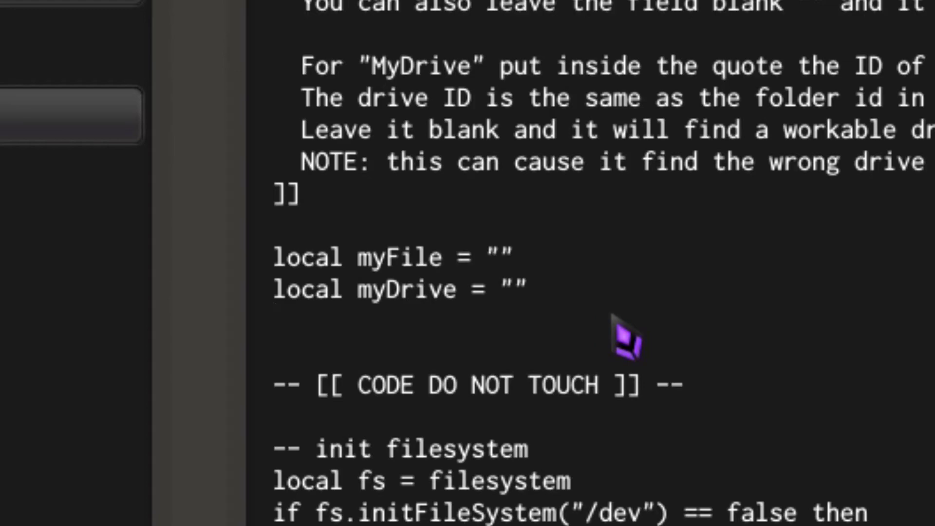